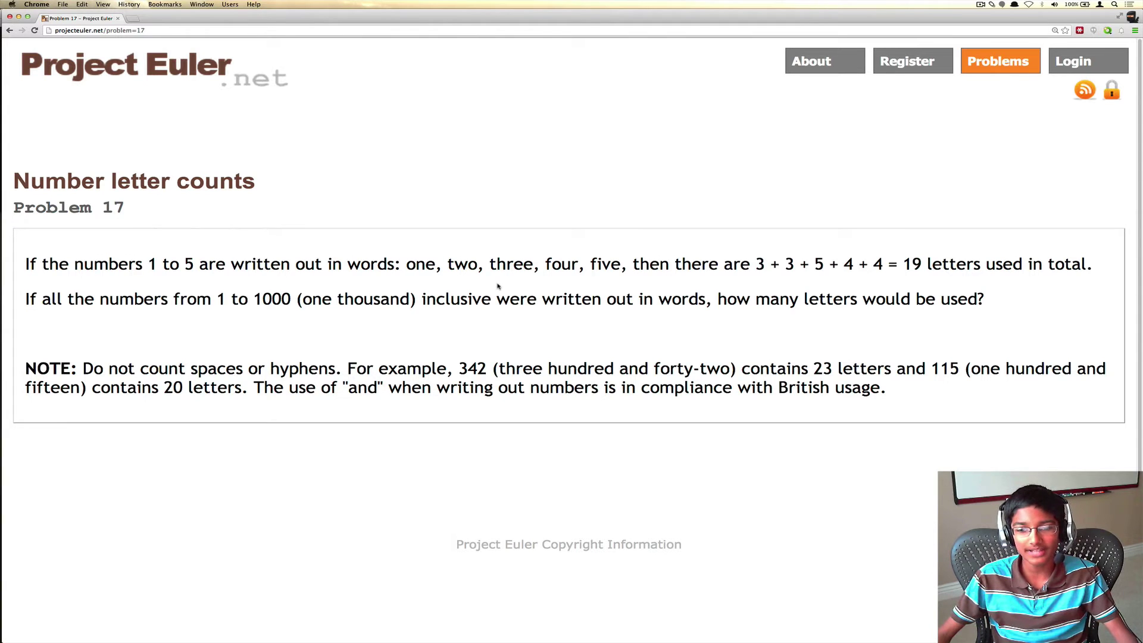
Step: Switch to Eclipse to show the Euler17.scala number-to-words solution
{"action": "key", "text": "super+Tab"}
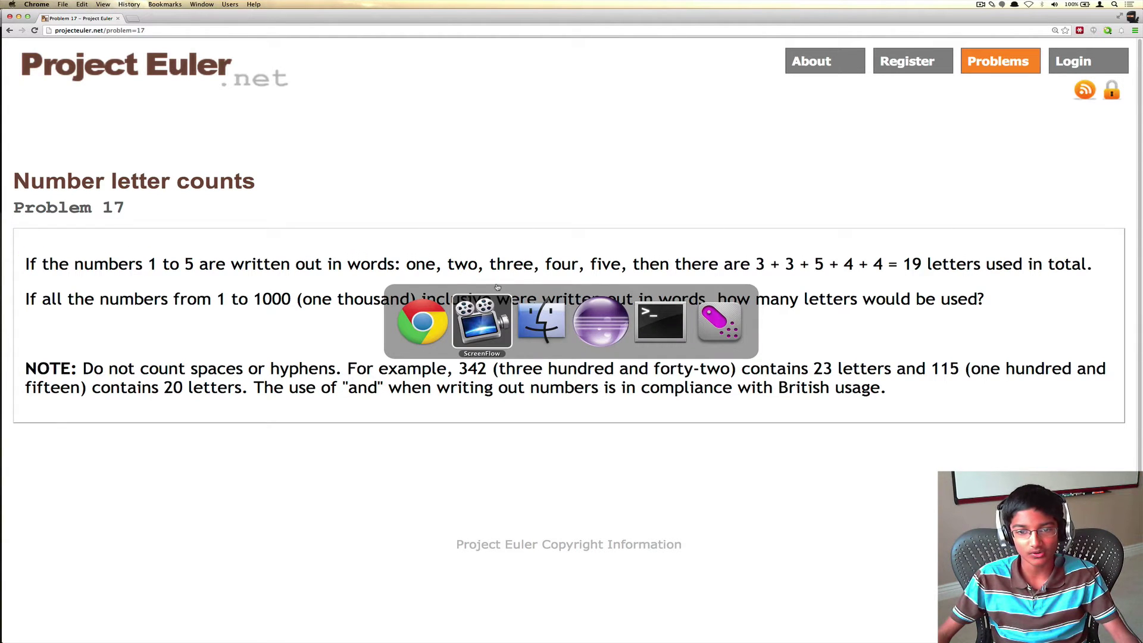
{"action": "key", "text": "super+Tab"}
{"action": "key", "text": "super+Tab"}
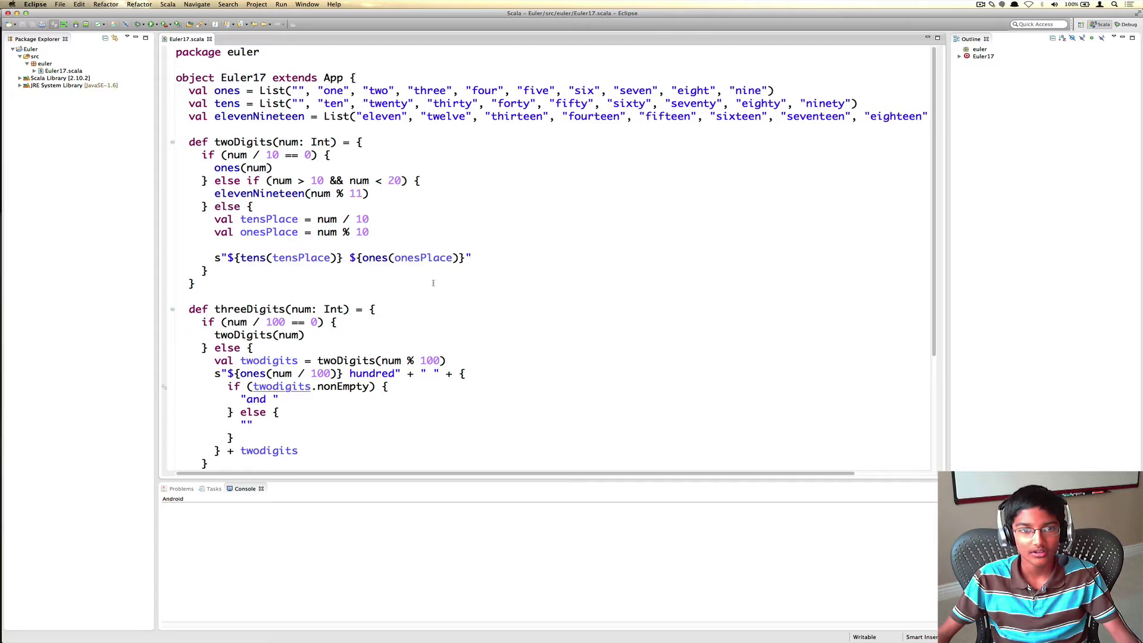
{"action": "scroll", "coordinate": [429, 282], "scroll_direction": "down", "scroll_amount": 5}
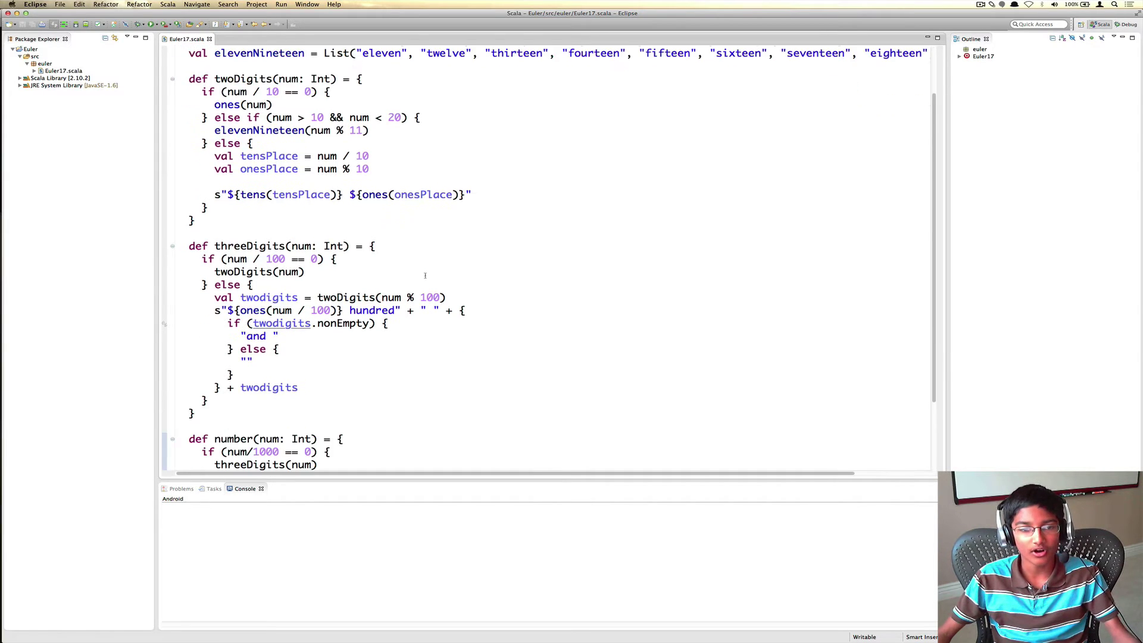
{"action": "scroll", "coordinate": [426, 285], "scroll_direction": "down", "scroll_amount": 6}
{"action": "scroll", "coordinate": [426, 285], "scroll_direction": "down", "scroll_amount": 1}
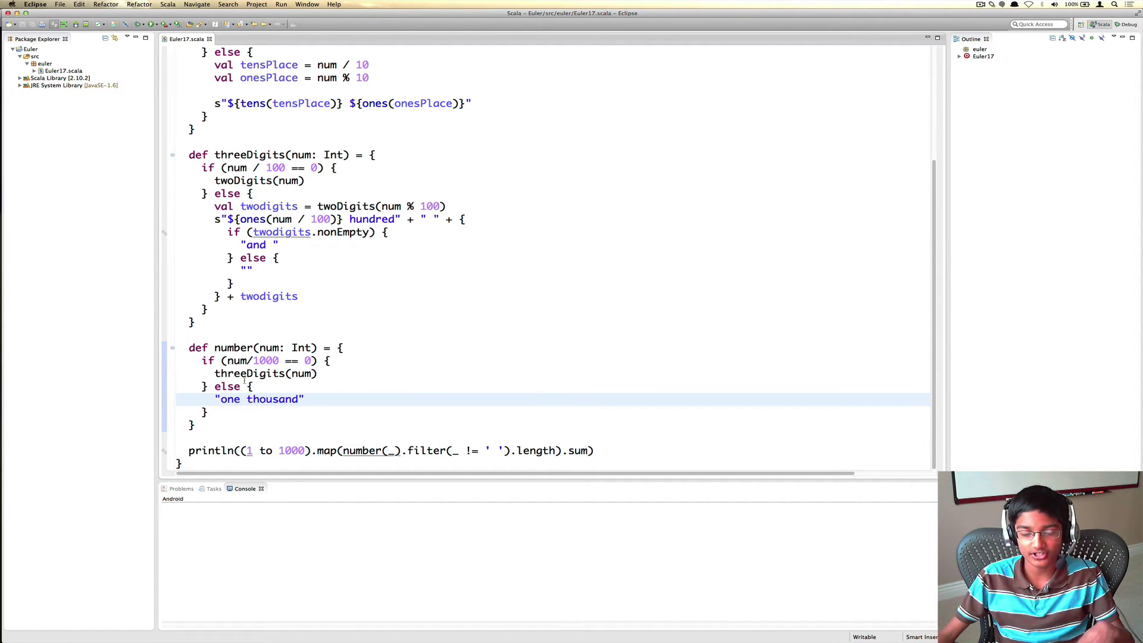
{"action": "scroll", "coordinate": [251, 382], "scroll_direction": "up", "scroll_amount": 2}
{"action": "scroll", "coordinate": [252, 382], "scroll_direction": "up", "scroll_amount": 1}
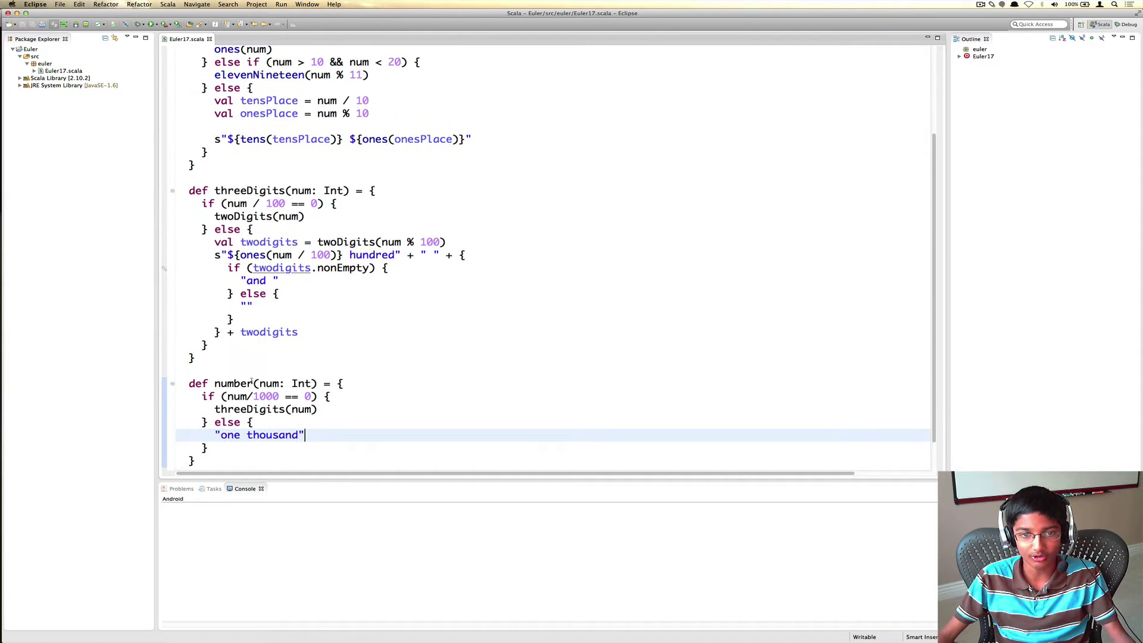
{"action": "scroll", "coordinate": [247, 381], "scroll_direction": "up", "scroll_amount": 4}
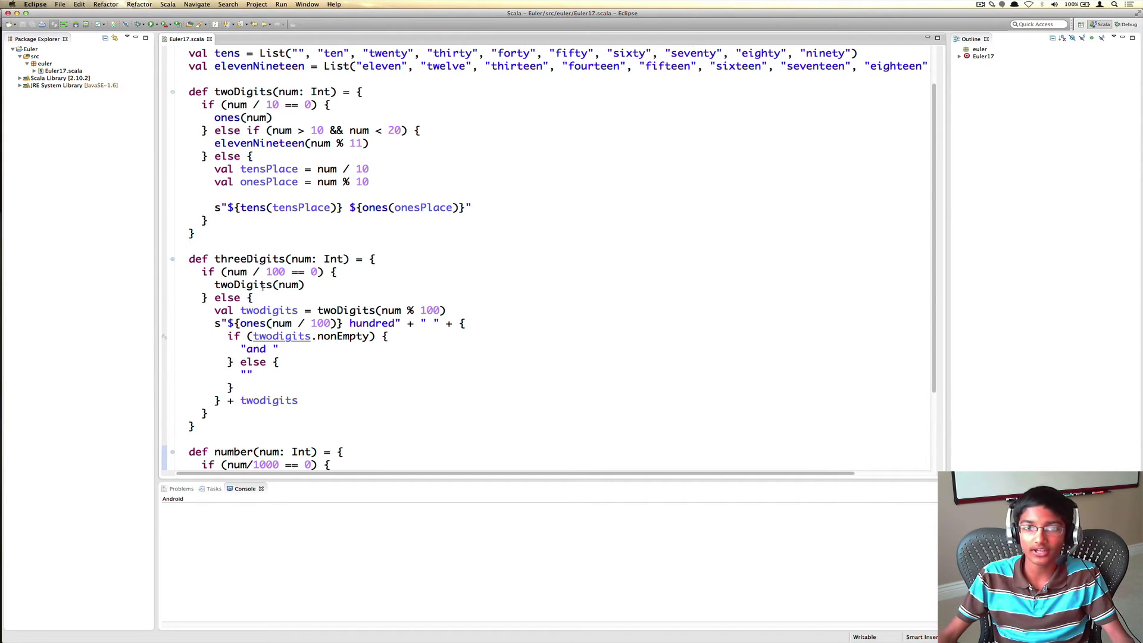
{"action": "scroll", "coordinate": [271, 300], "scroll_direction": "up", "scroll_amount": 2}
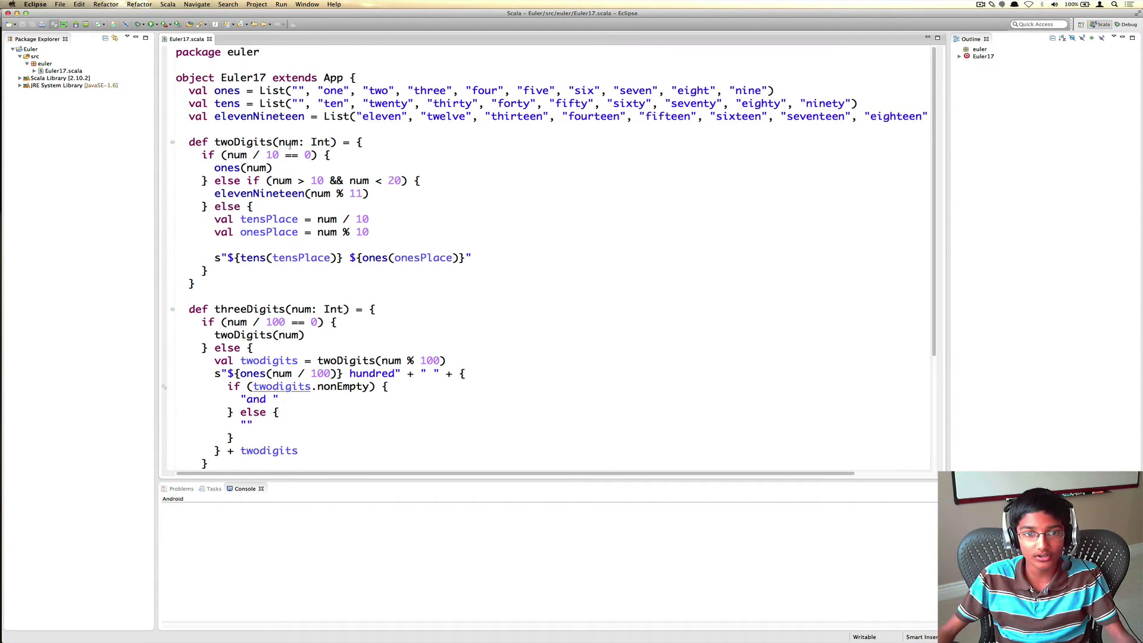
{"action": "scroll", "coordinate": [282, 166], "scroll_direction": "down", "scroll_amount": 1}
{"action": "scroll", "coordinate": [282, 166], "scroll_direction": "down", "scroll_amount": 1}
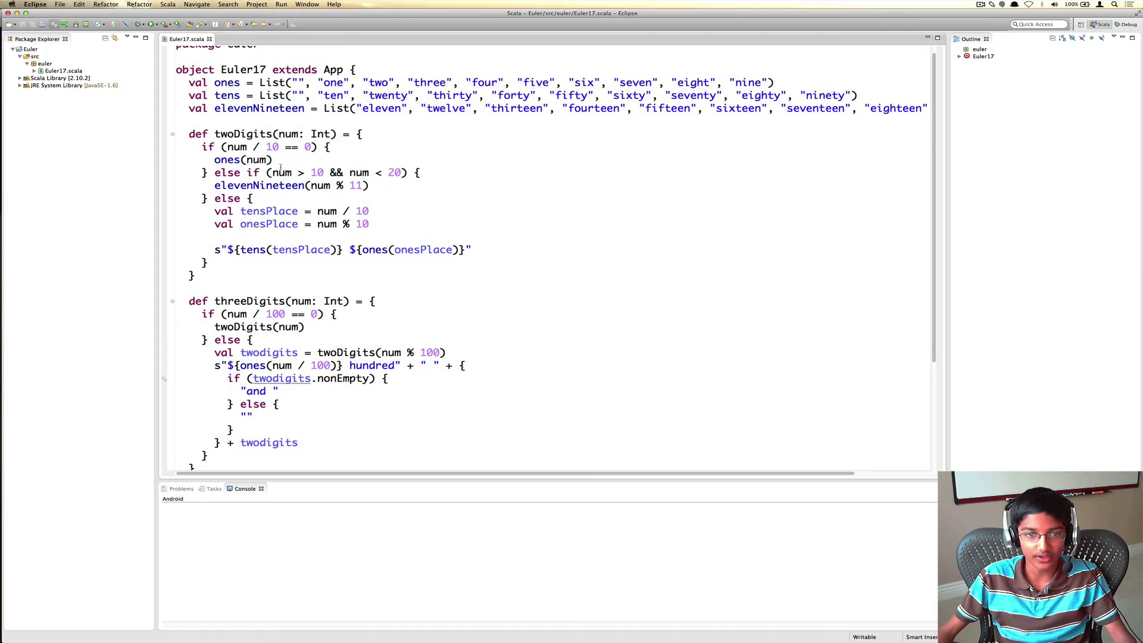
{"action": "scroll", "coordinate": [281, 168], "scroll_direction": "down", "scroll_amount": 1}
{"action": "scroll", "coordinate": [273, 166], "scroll_direction": "down", "scroll_amount": 1}
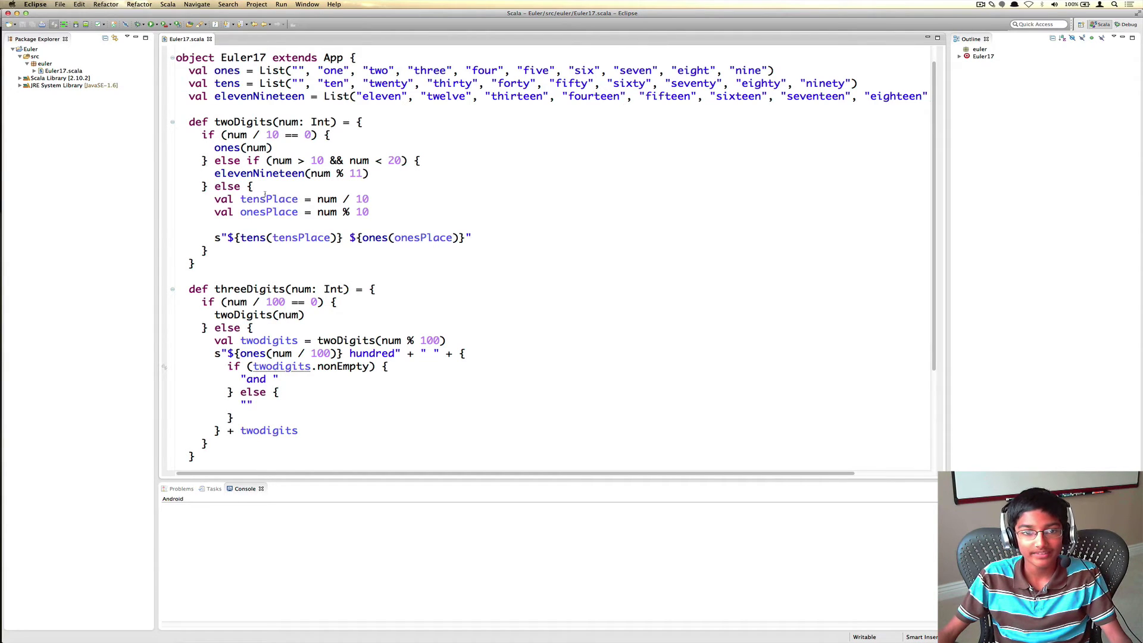
{"action": "scroll", "coordinate": [253, 185], "scroll_direction": "down", "scroll_amount": 1}
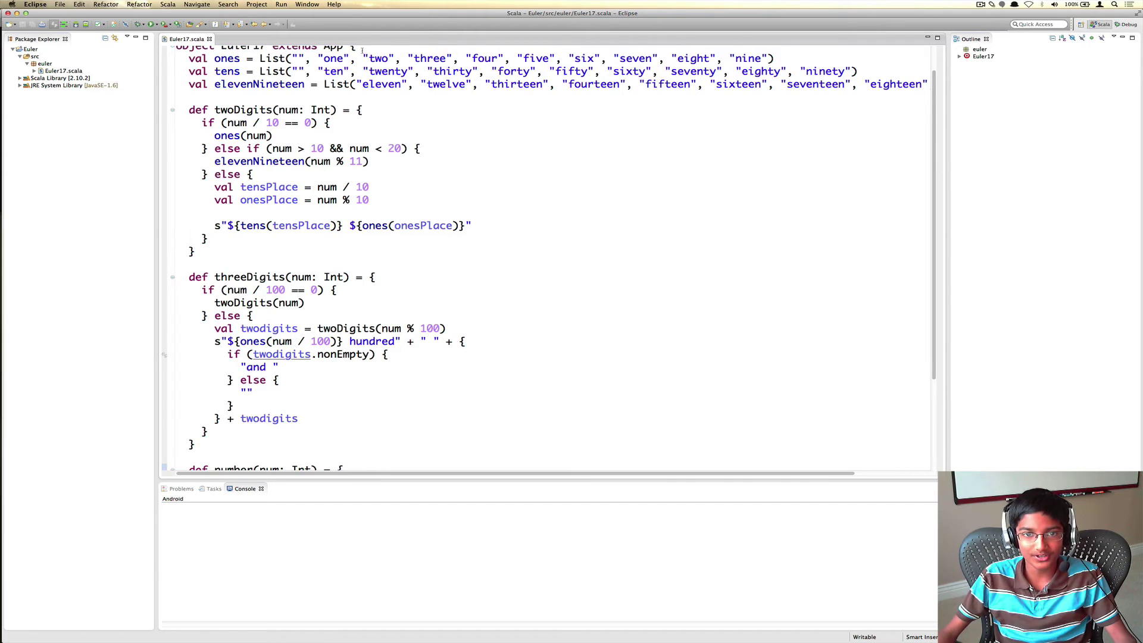
{"action": "left_click", "coordinate": [379, 72]}
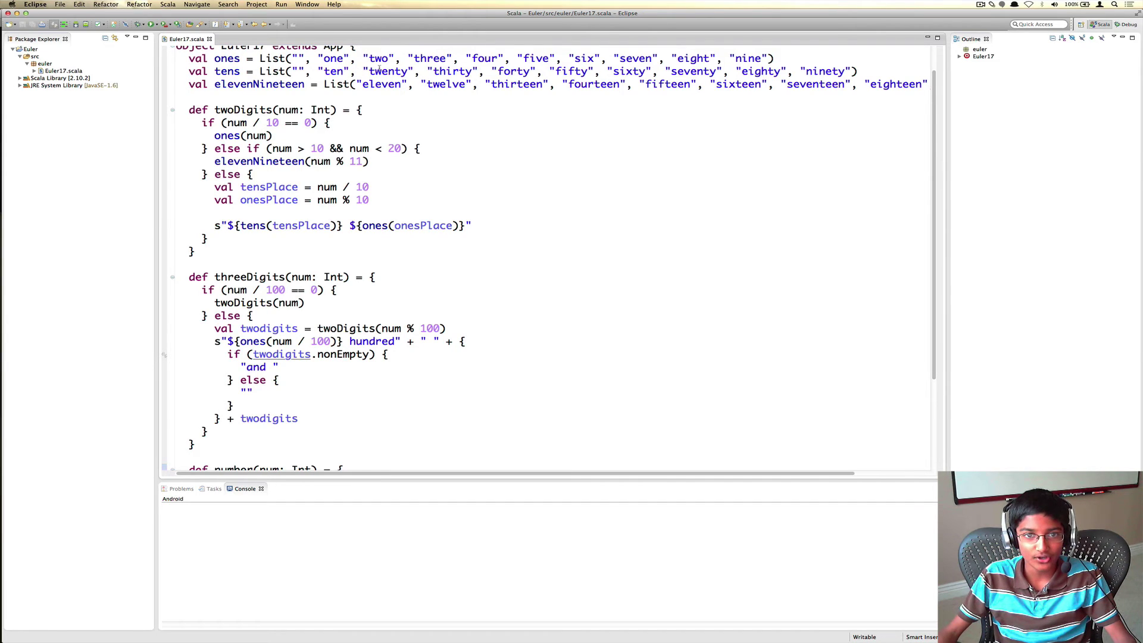
{"action": "left_click", "coordinate": [426, 58]}
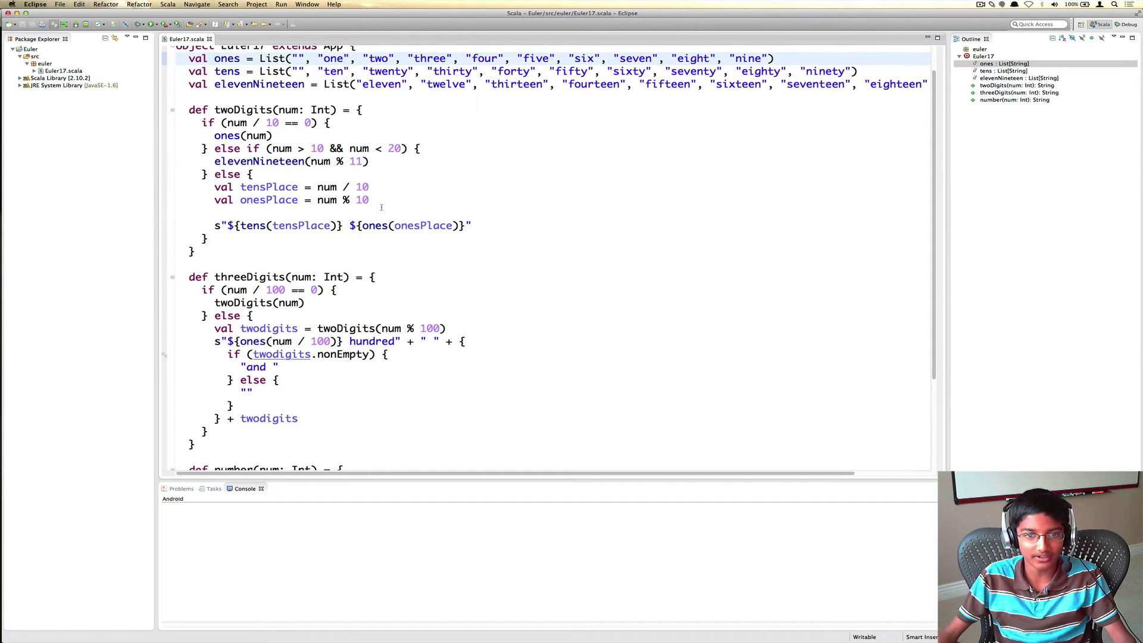
{"action": "scroll", "coordinate": [379, 208], "scroll_direction": "down", "scroll_amount": 1}
{"action": "scroll", "coordinate": [378, 208], "scroll_direction": "down", "scroll_amount": 1}
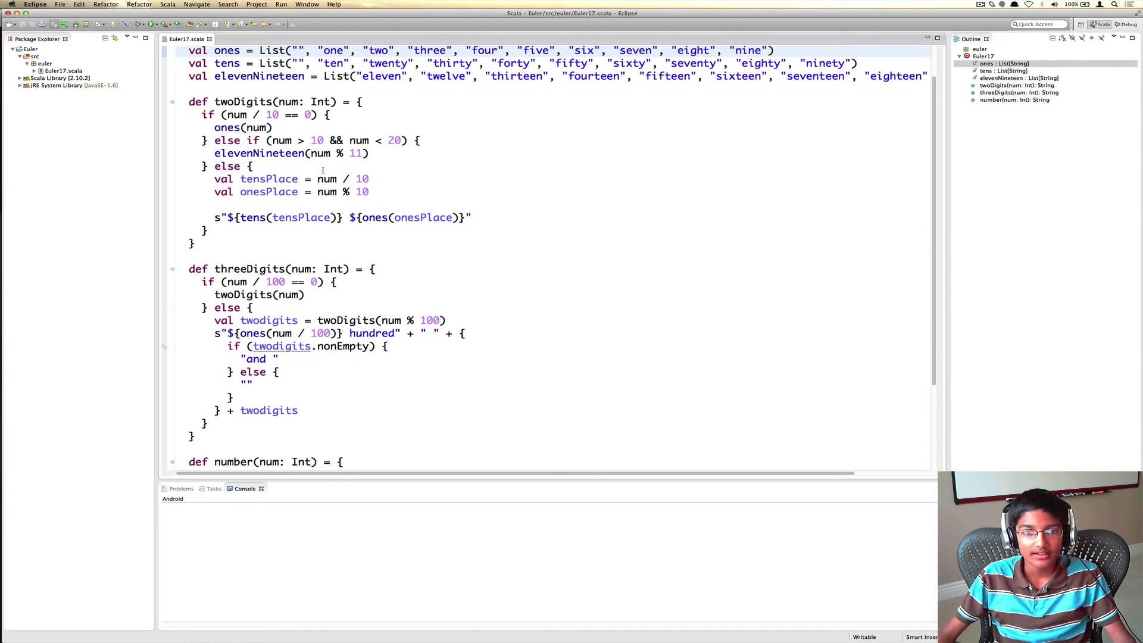
{"action": "scroll", "coordinate": [340, 219], "scroll_direction": "down", "scroll_amount": 2}
{"action": "scroll", "coordinate": [286, 239], "scroll_direction": "down", "scroll_amount": 1}
{"action": "scroll", "coordinate": [286, 239], "scroll_direction": "down", "scroll_amount": 1}
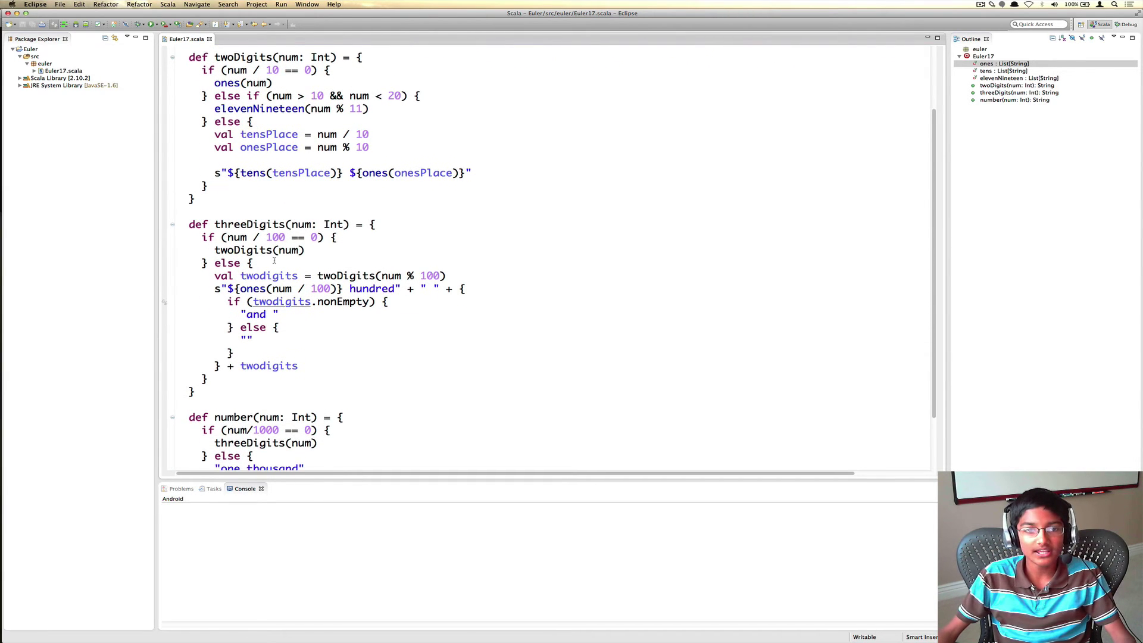
{"action": "scroll", "coordinate": [265, 250], "scroll_direction": "down", "scroll_amount": 1}
{"action": "scroll", "coordinate": [233, 335], "scroll_direction": "down", "scroll_amount": 1}
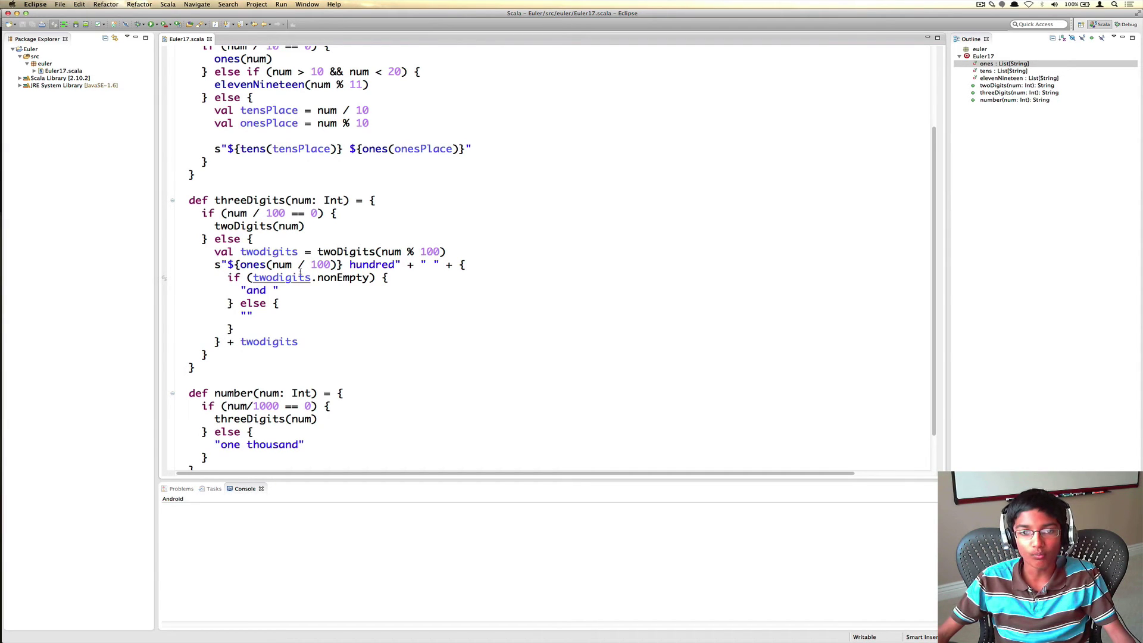
{"action": "scroll", "coordinate": [426, 60], "scroll_direction": "up", "scroll_amount": 2}
Step: Paste println((1 to 1000).map(number(_).filter(_ != ' ').length).sum) before the closing brace
{"action": "left_click", "coordinate": [427, 60]}
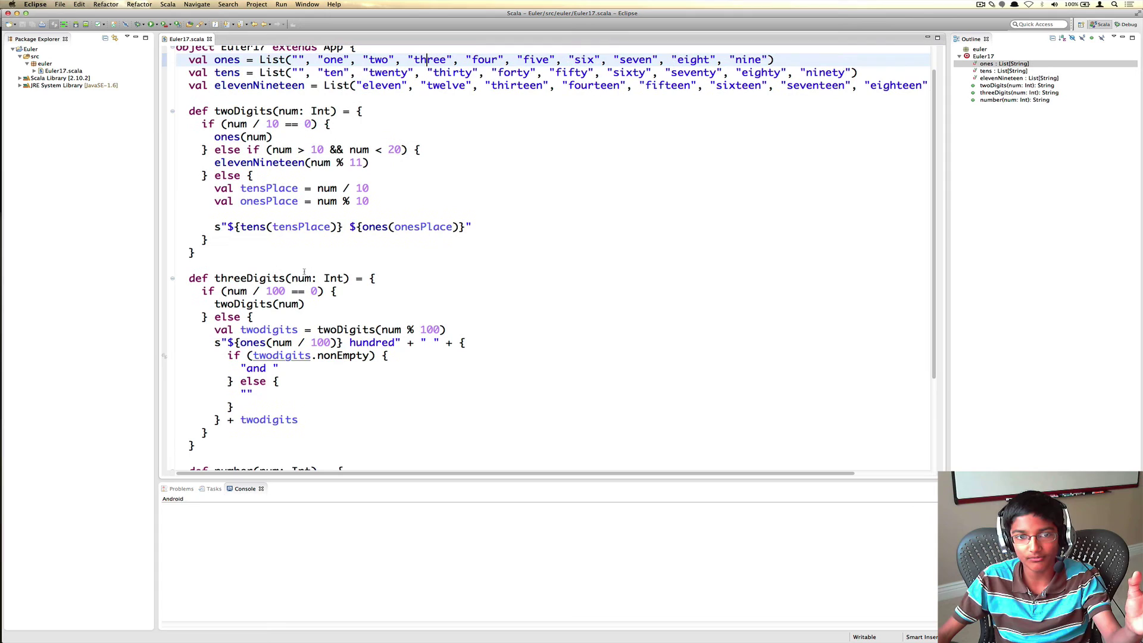
{"action": "scroll", "coordinate": [299, 304], "scroll_direction": "down", "scroll_amount": 1}
{"action": "scroll", "coordinate": [295, 321], "scroll_direction": "down", "scroll_amount": 2}
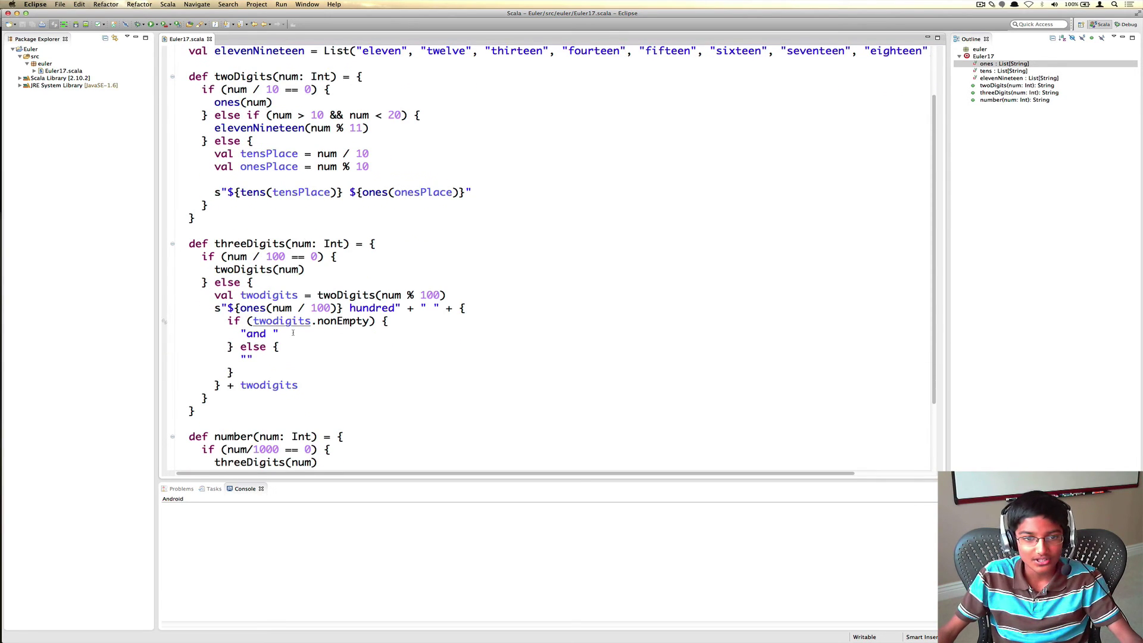
{"action": "scroll", "coordinate": [292, 333], "scroll_direction": "down", "scroll_amount": 2}
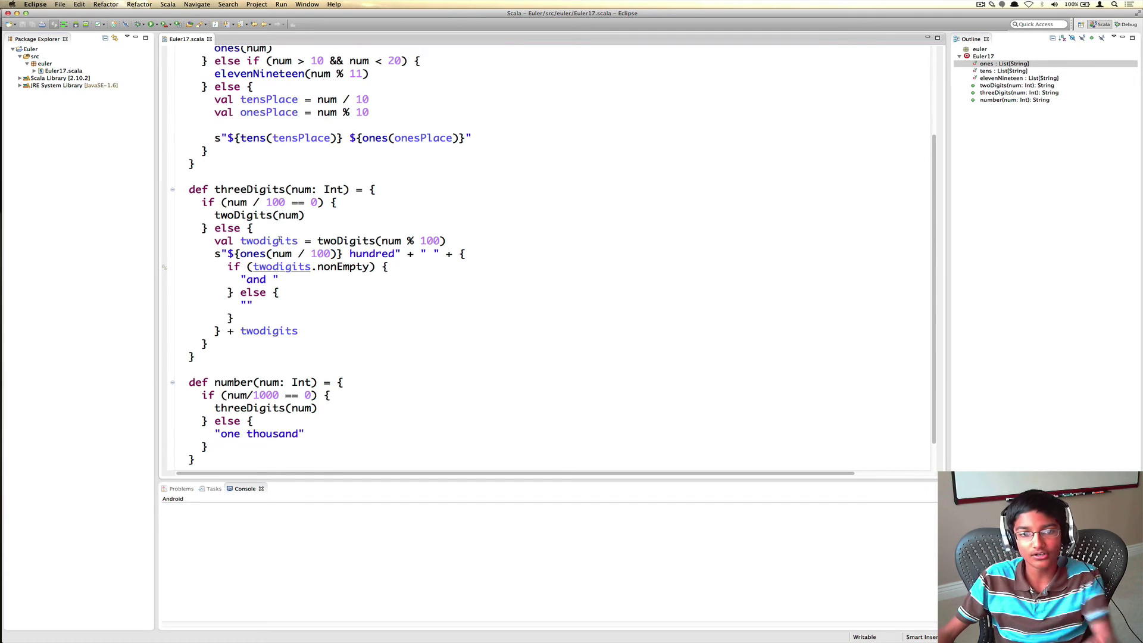
{"action": "type", "text": "println((1 to 1000).map(number(_).filter(_ != ' ').length).sum)"}
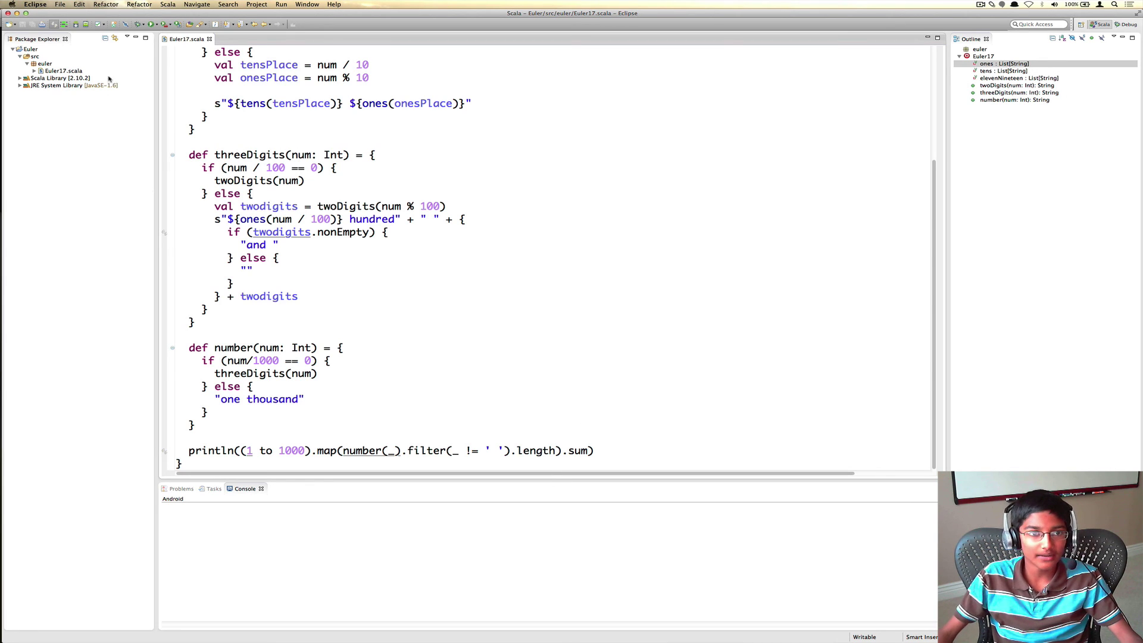
Step: Run Euler17.scala as a Scala Application from the Package Explorer to print 21124
{"action": "right_click", "coordinate": [79, 72]}
{"action": "mouse_move", "coordinate": [100, 260]}
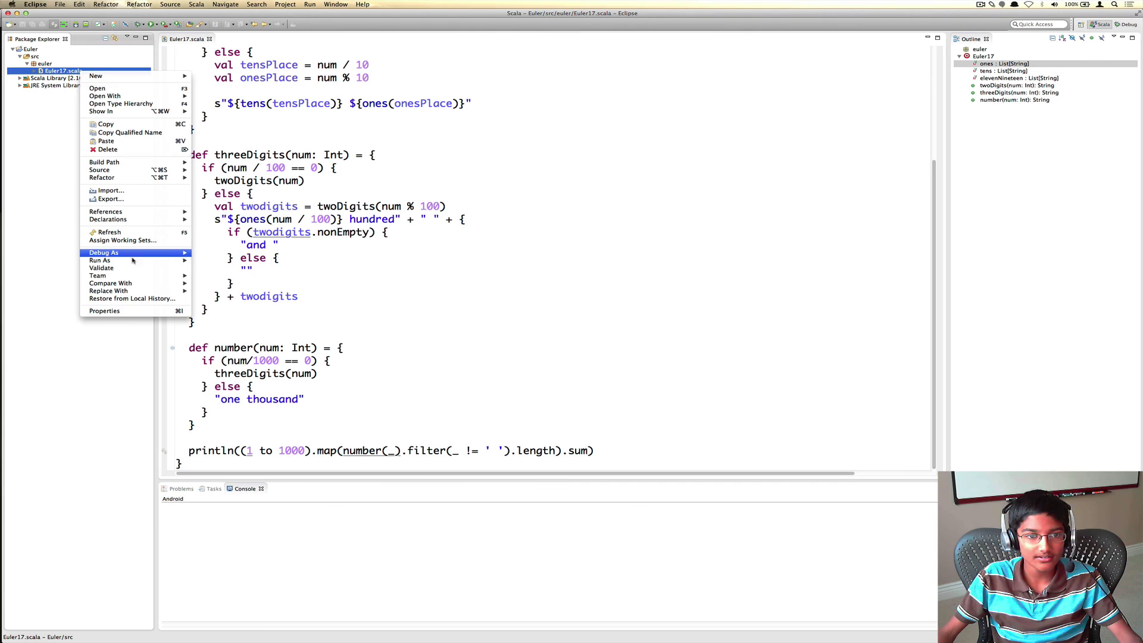
{"action": "left_click", "coordinate": [239, 261]}
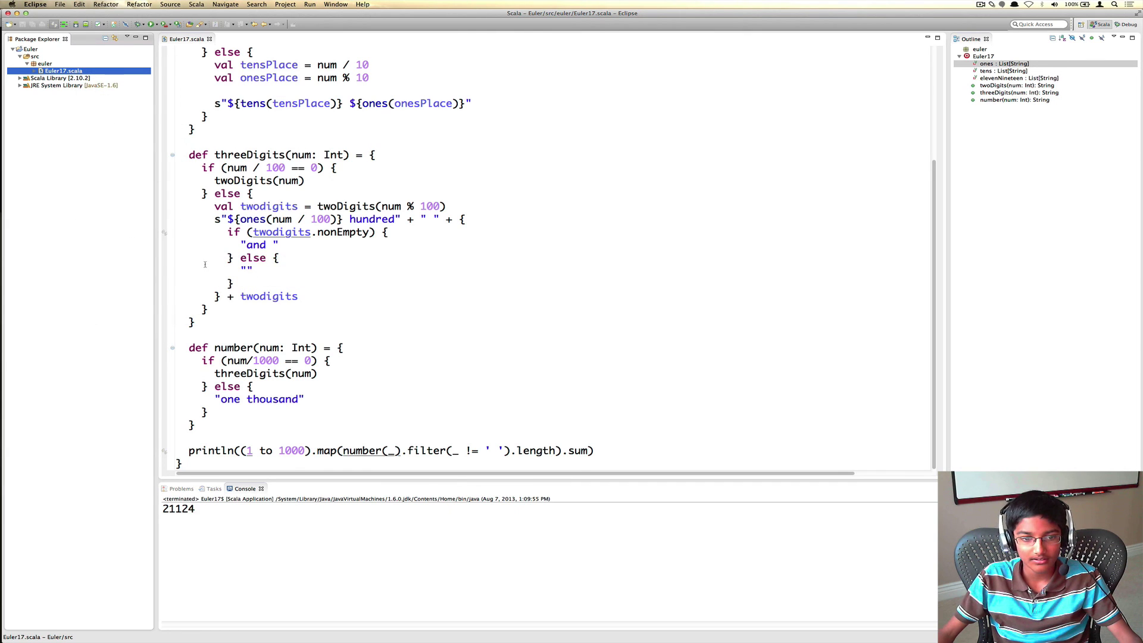